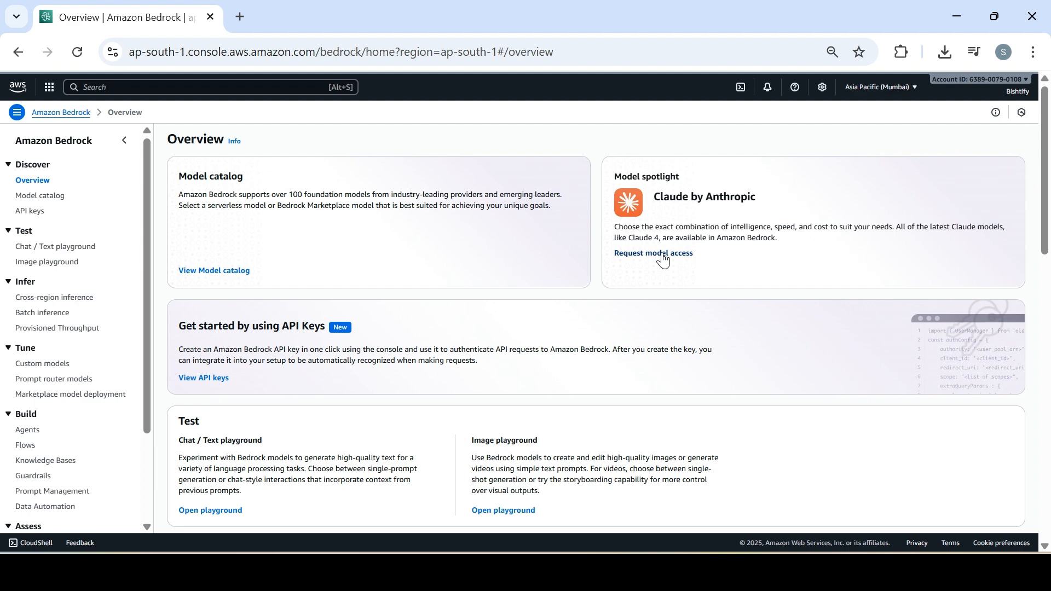
Open the model access page from the Claude spotlight and review the access status of the base models
{"action": "left_click", "coordinate": [663, 257]}
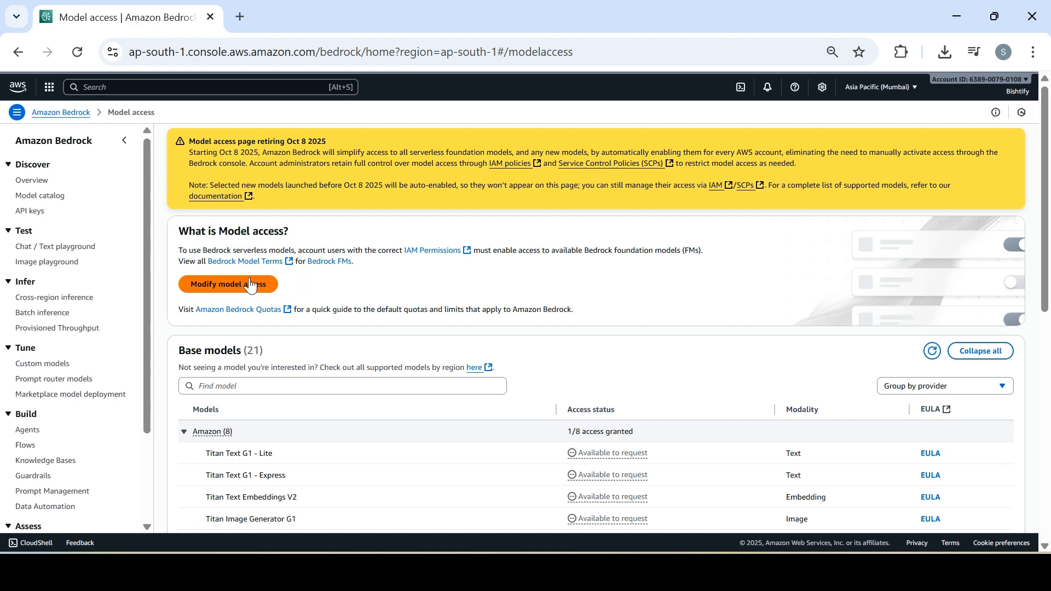
{"action": "scroll", "coordinate": [1050, 208], "scroll_direction": "down", "scroll_amount": 6}
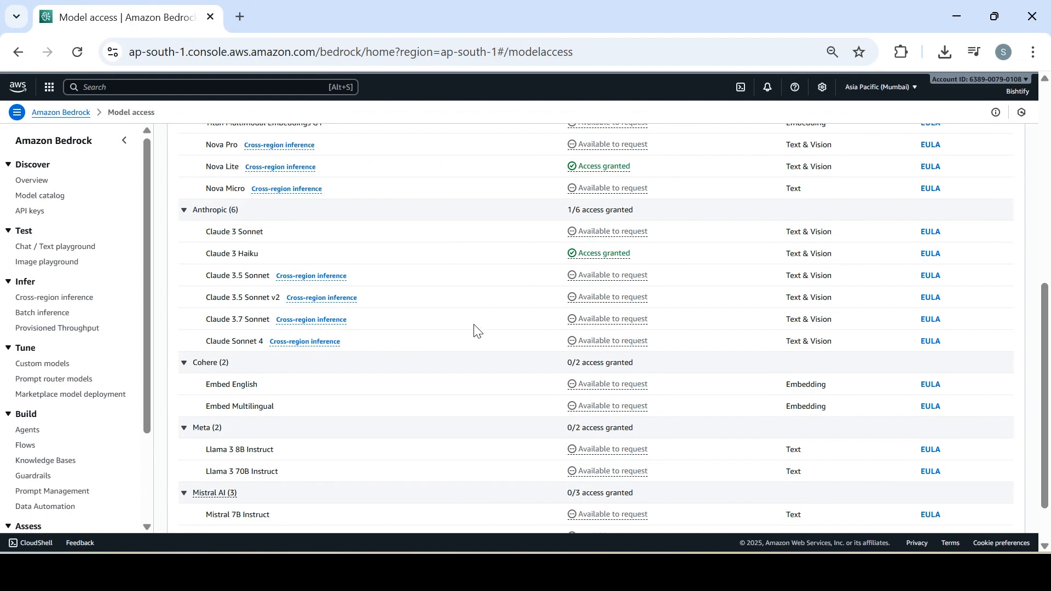
{"action": "left_click_drag", "start_coordinate": [1046, 290], "coordinate": [1047, 210]}
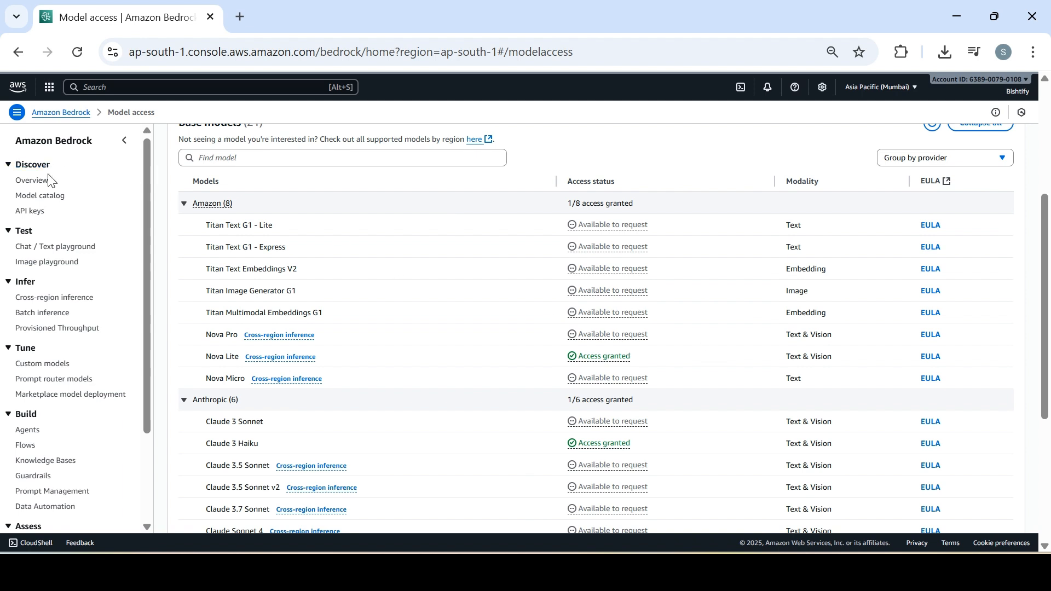
Open the Chat / Text playground and choose Anthropic's Claude 3 Haiku with on-demand inference as the model
{"action": "left_click", "coordinate": [57, 247]}
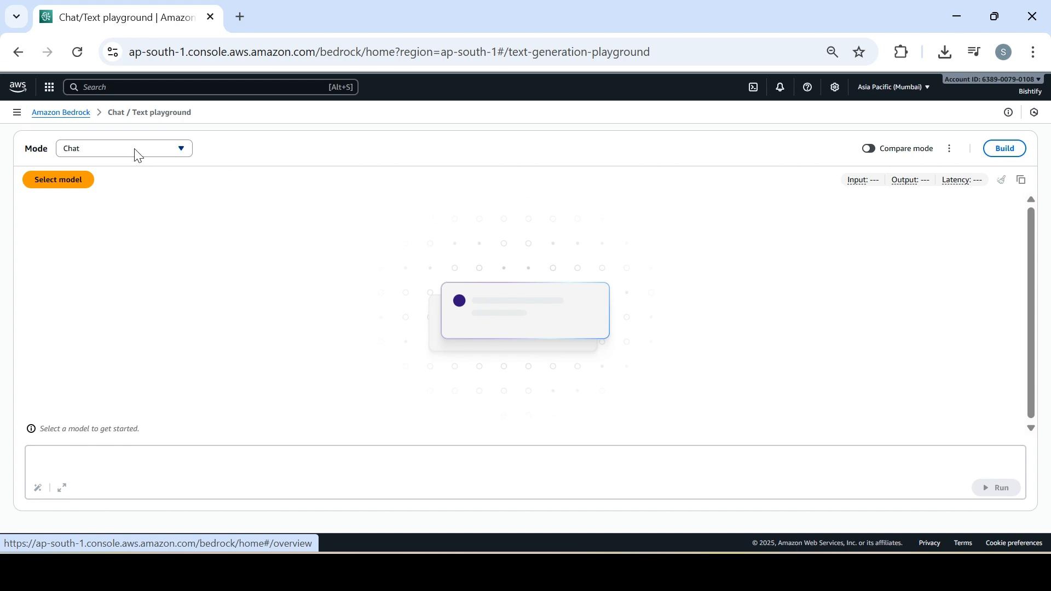
{"action": "left_click", "coordinate": [134, 150]}
{"action": "left_click", "coordinate": [30, 183]}
{"action": "left_click", "coordinate": [406, 264]}
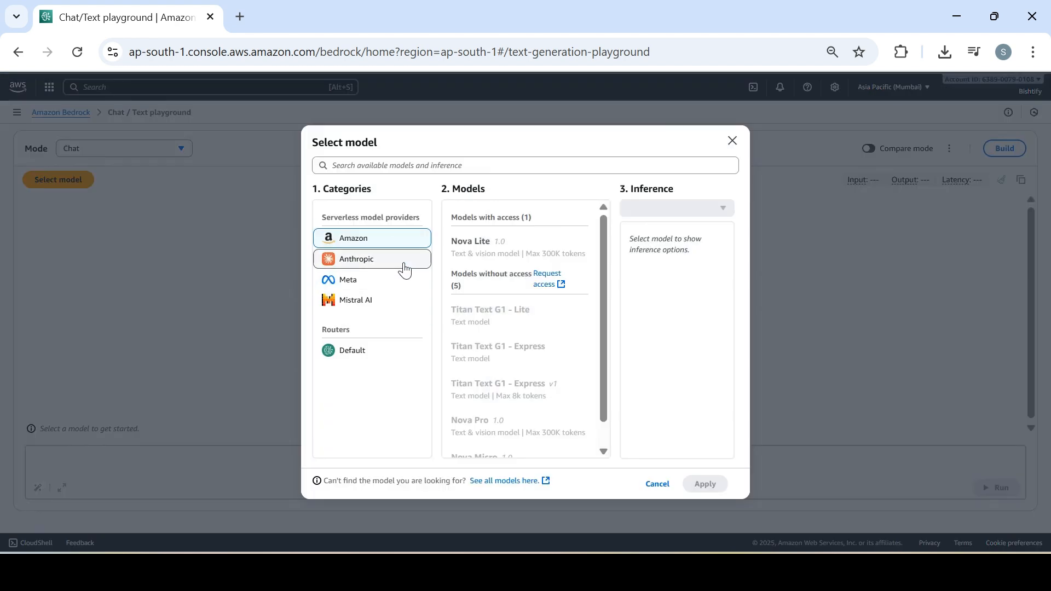
{"action": "left_click", "coordinate": [499, 251]}
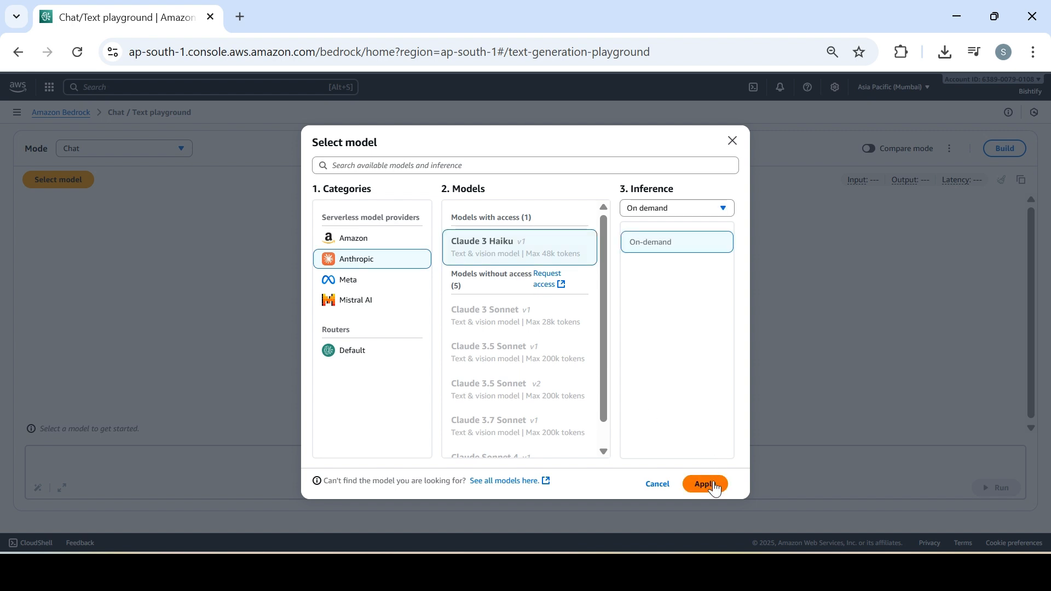
{"action": "left_click", "coordinate": [706, 484]}
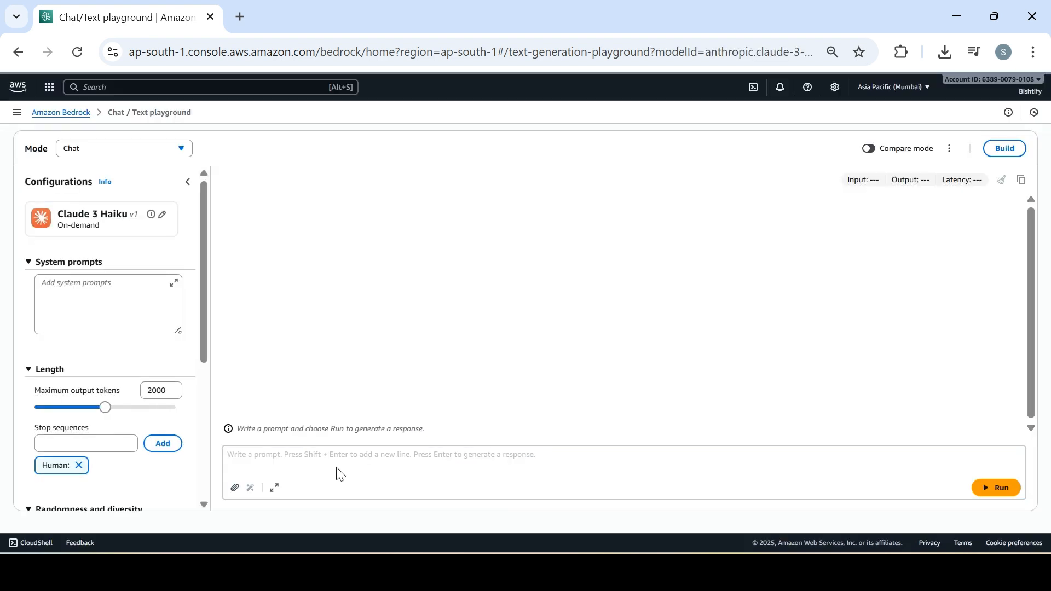
Submit the prompt "Hey! Help me to understand AWS Bedrock?" to Claude 3 Haiku
{"action": "left_click", "coordinate": [325, 454]}
{"action": "type", "text": "Hey!"}
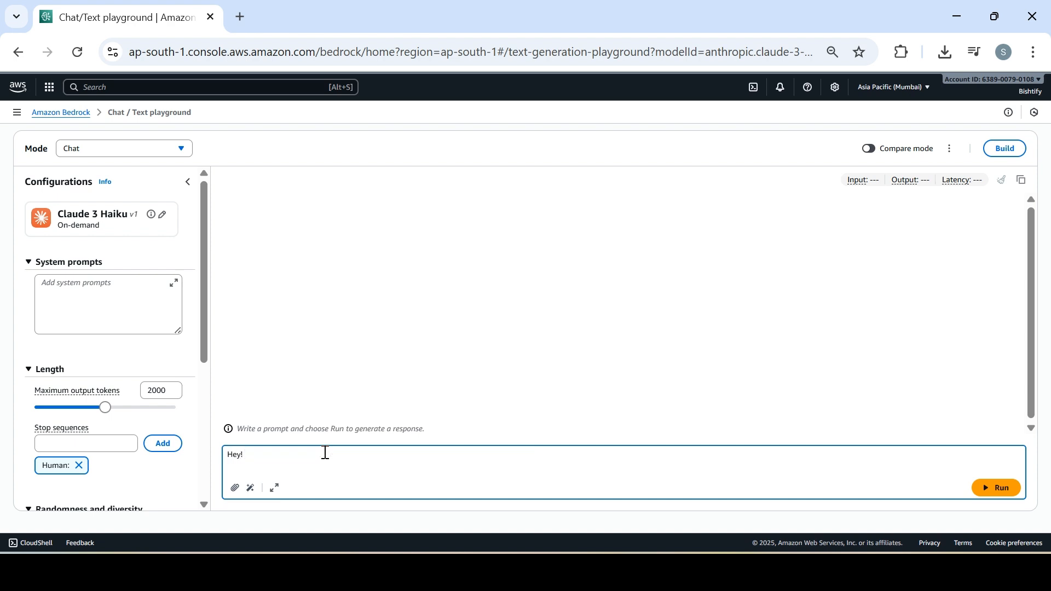
{"action": "type", "text": " Help me to understand AWS Bedrock"}
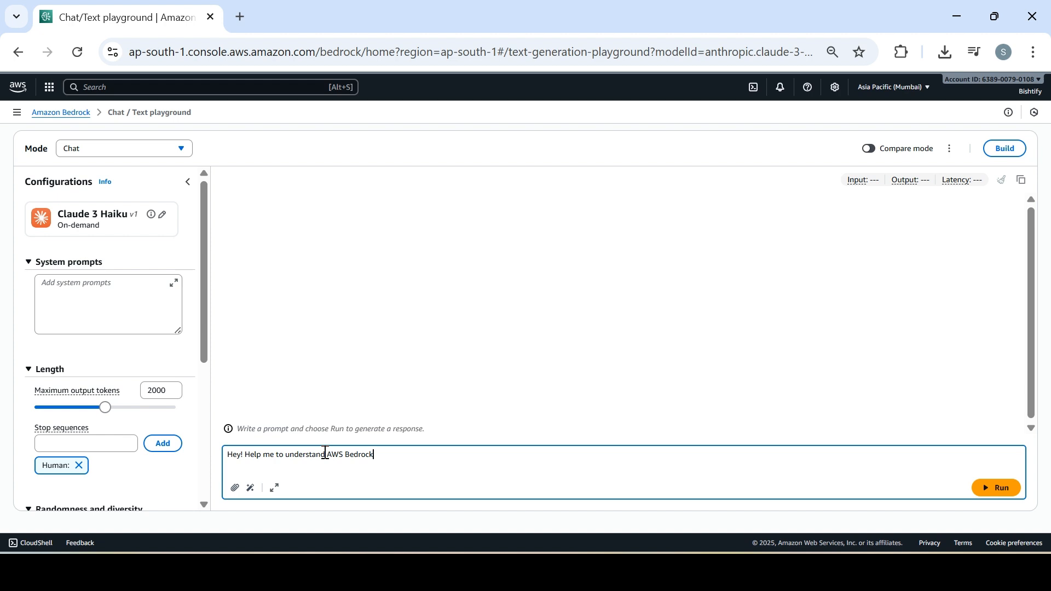
{"action": "type", "text": "?"}
{"action": "key", "text": "Return"}
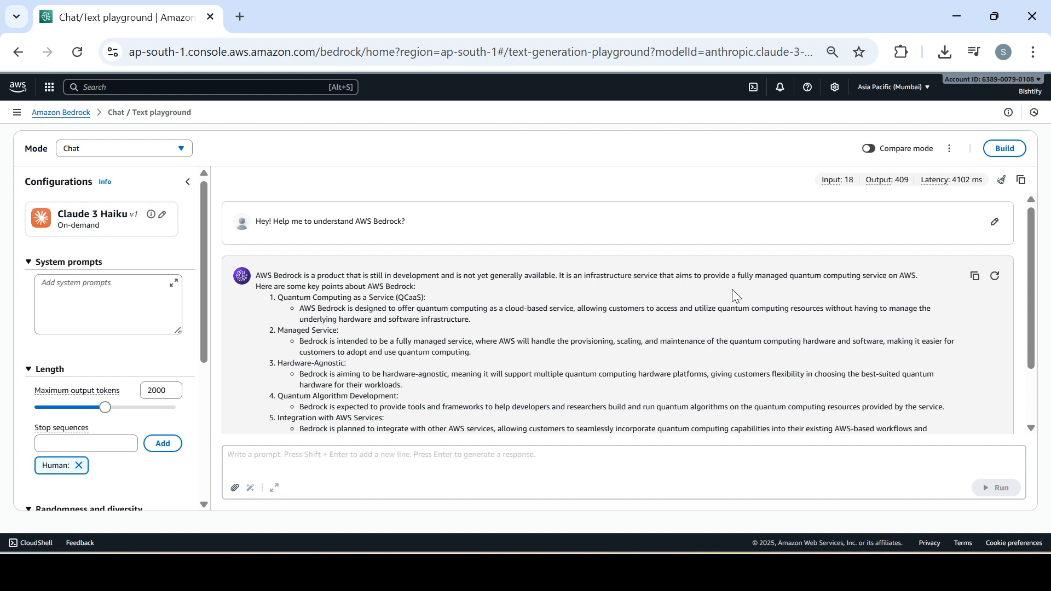
Read through the model's full response and review the playground's length, randomness and guardrail configurations
{"action": "left_click_drag", "start_coordinate": [1030, 265], "coordinate": [1020, 380]}
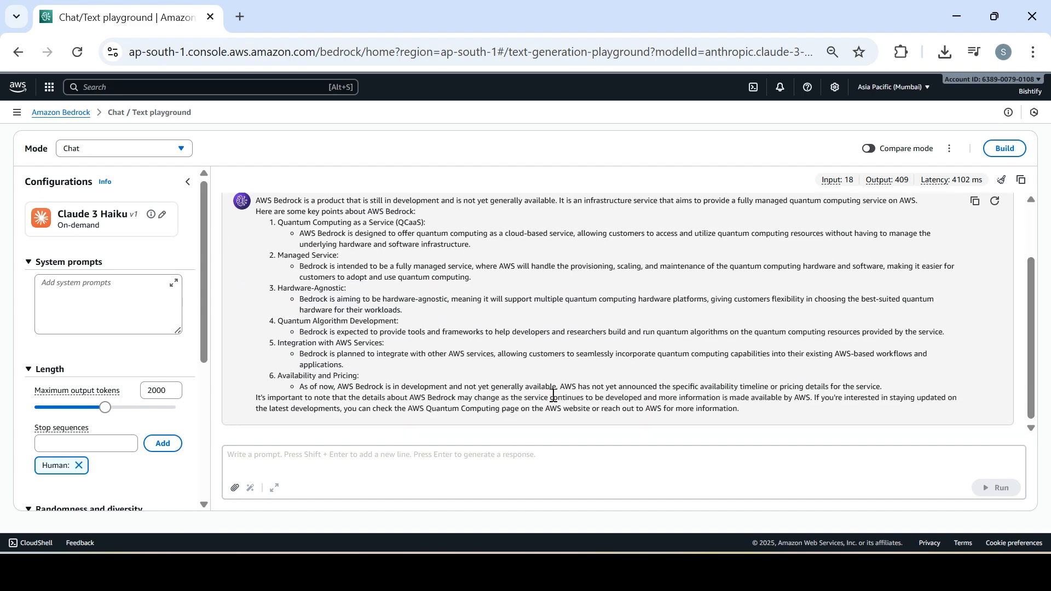
{"action": "left_click_drag", "start_coordinate": [752, 412], "coordinate": [258, 195]}
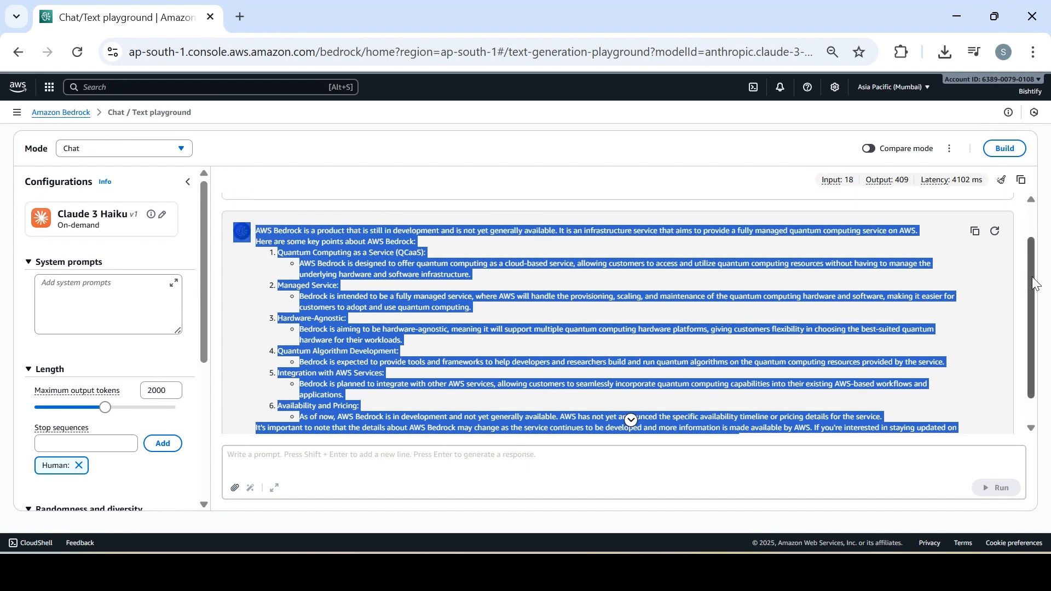
{"action": "left_click_drag", "start_coordinate": [1035, 285], "coordinate": [1035, 245]}
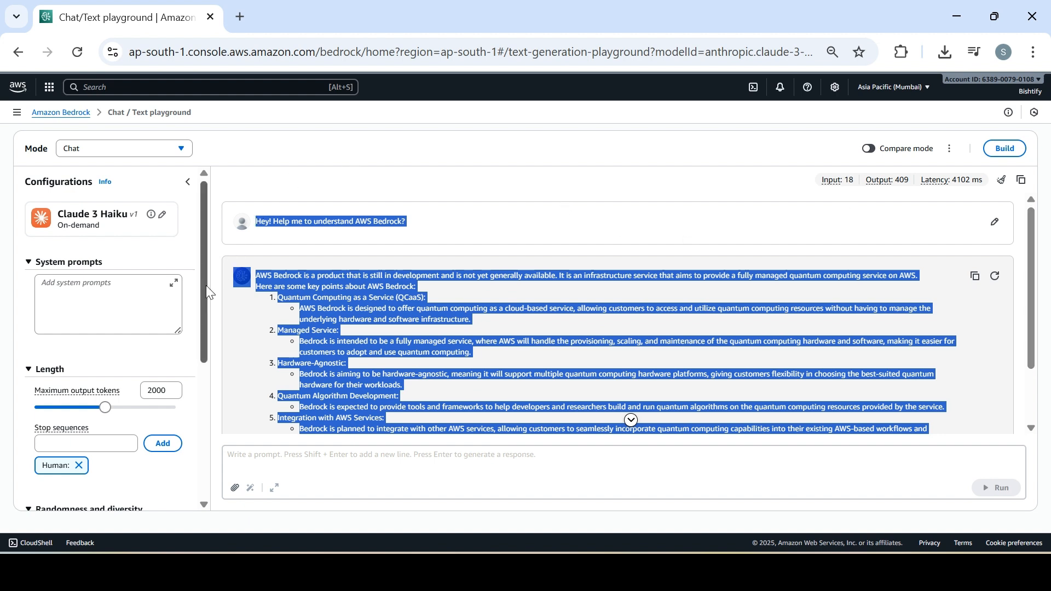
{"action": "left_click_drag", "start_coordinate": [206, 285], "coordinate": [209, 448]}
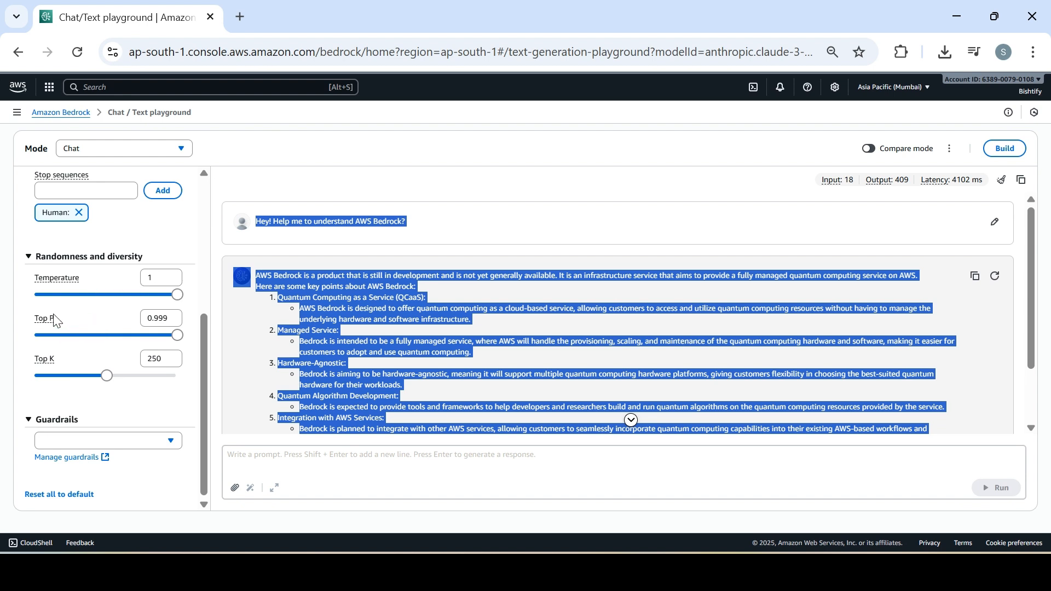
{"action": "left_click_drag", "start_coordinate": [205, 359], "coordinate": [195, 237]}
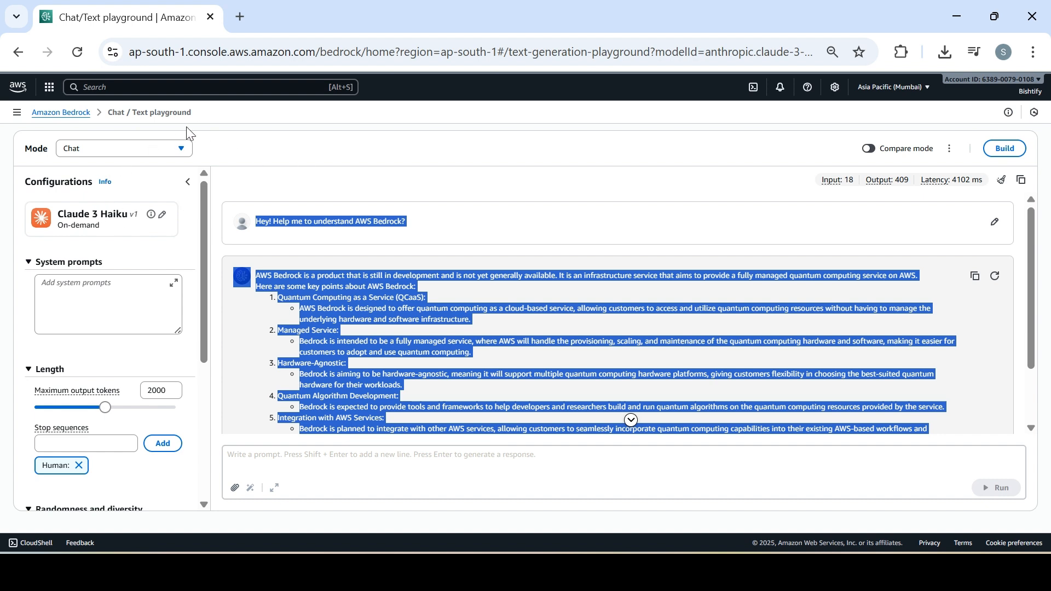
Return to the Bedrock overview and look through the Batch inference, Agents and Flows pages
{"action": "left_click", "coordinate": [71, 114]}
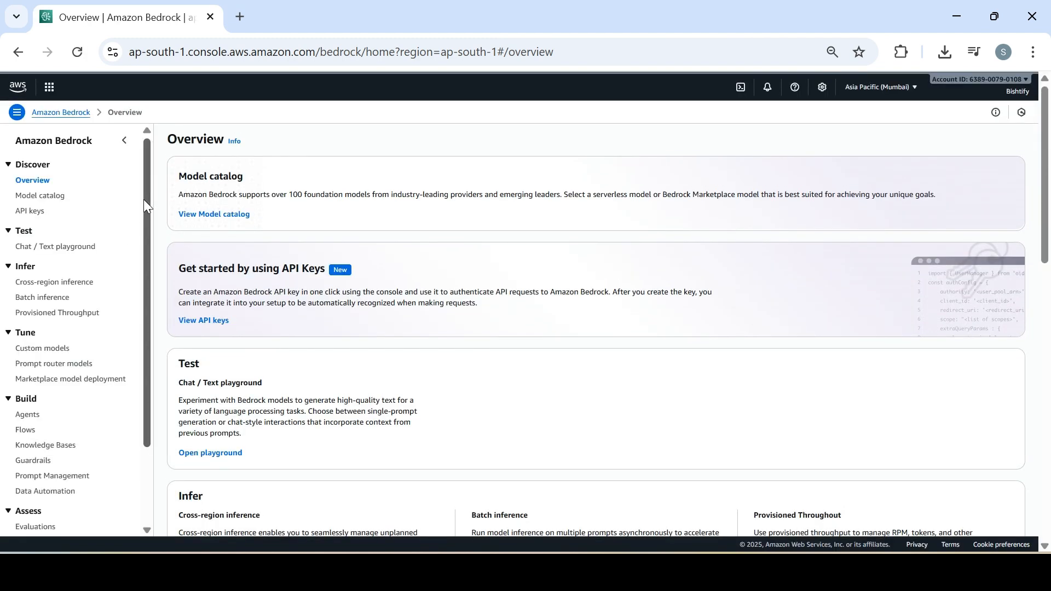
{"action": "left_click_drag", "start_coordinate": [146, 237], "coordinate": [146, 317]}
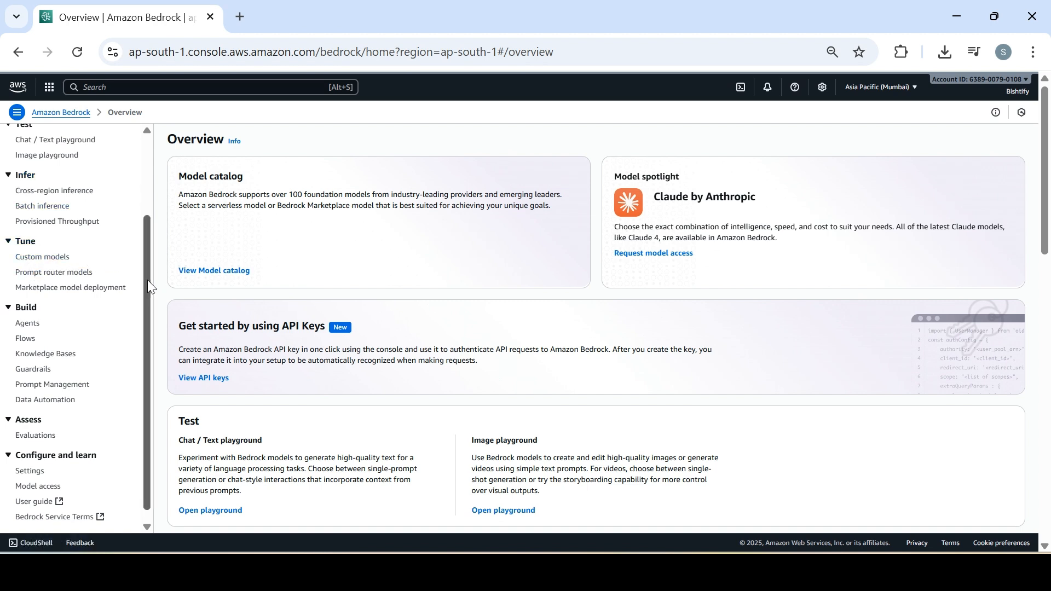
{"action": "left_click", "coordinate": [46, 212]}
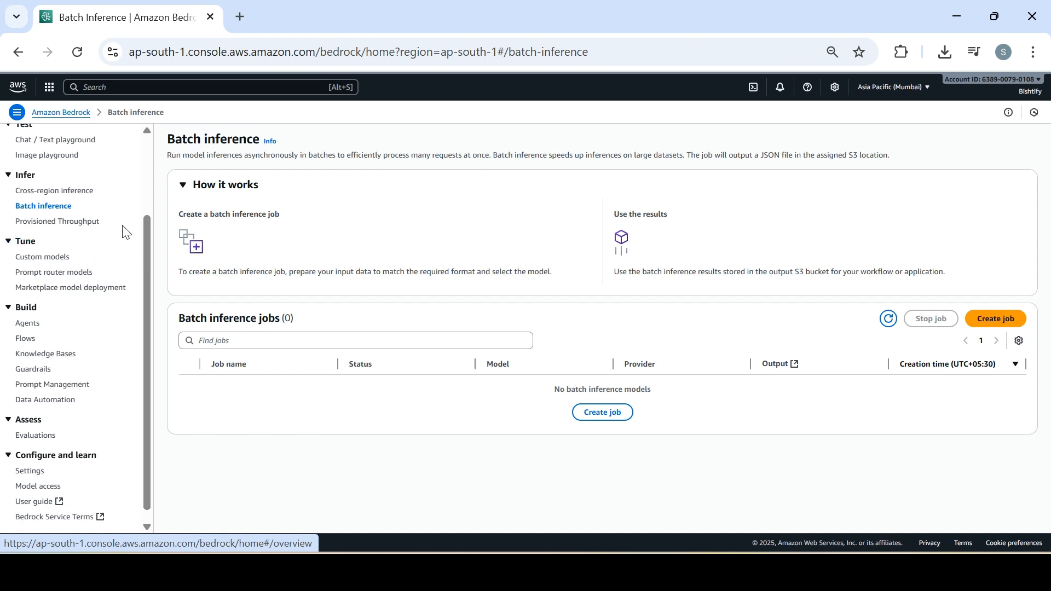
{"action": "left_click_drag", "start_coordinate": [144, 251], "coordinate": [144, 242]}
{"action": "scroll", "coordinate": [145, 247], "scroll_direction": "down", "scroll_amount": 1}
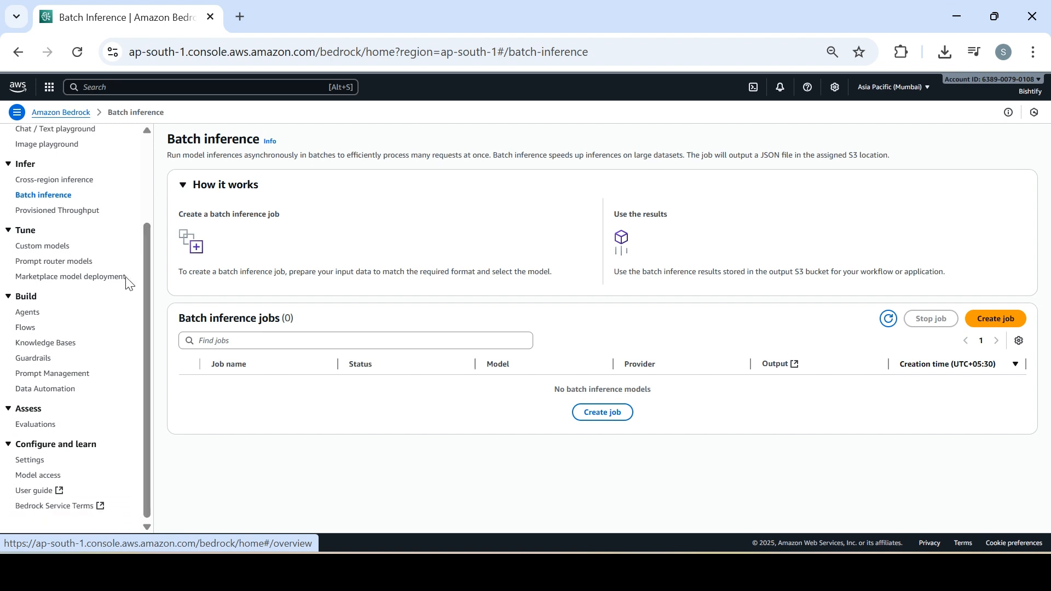
{"action": "left_click", "coordinate": [30, 318]}
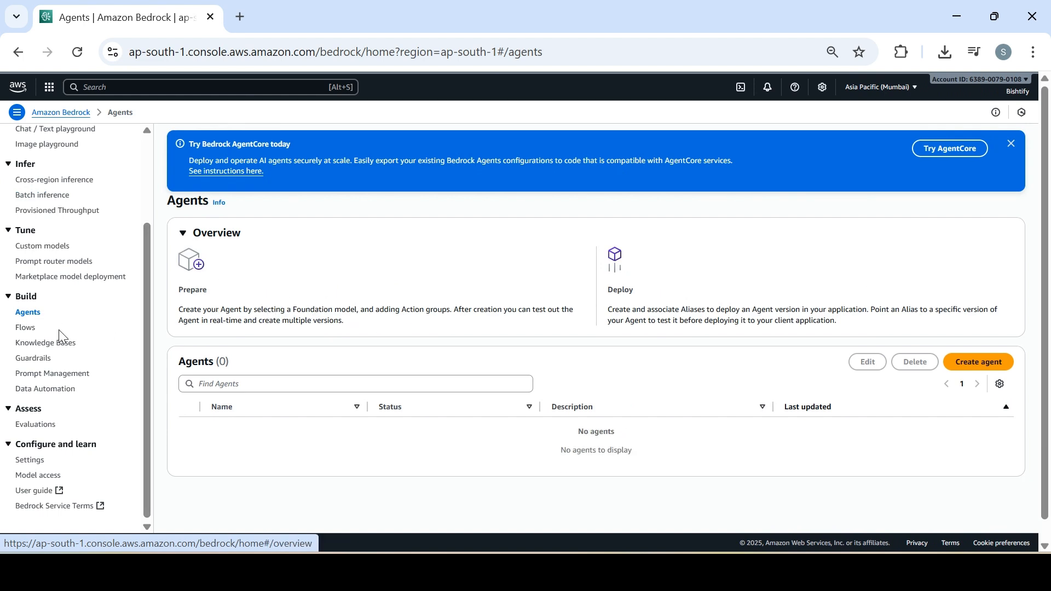
{"action": "left_click", "coordinate": [25, 329]}
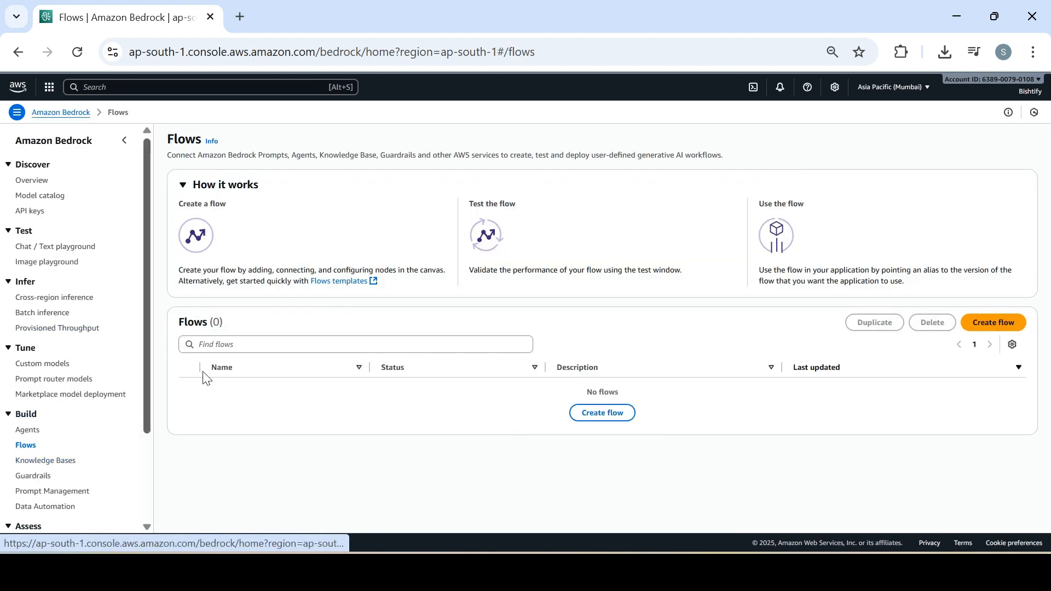
Open Chat with your document under Knowledge Bases and apply Claude 3 Haiku with on-demand inference as its model
{"action": "left_click", "coordinate": [66, 467]}
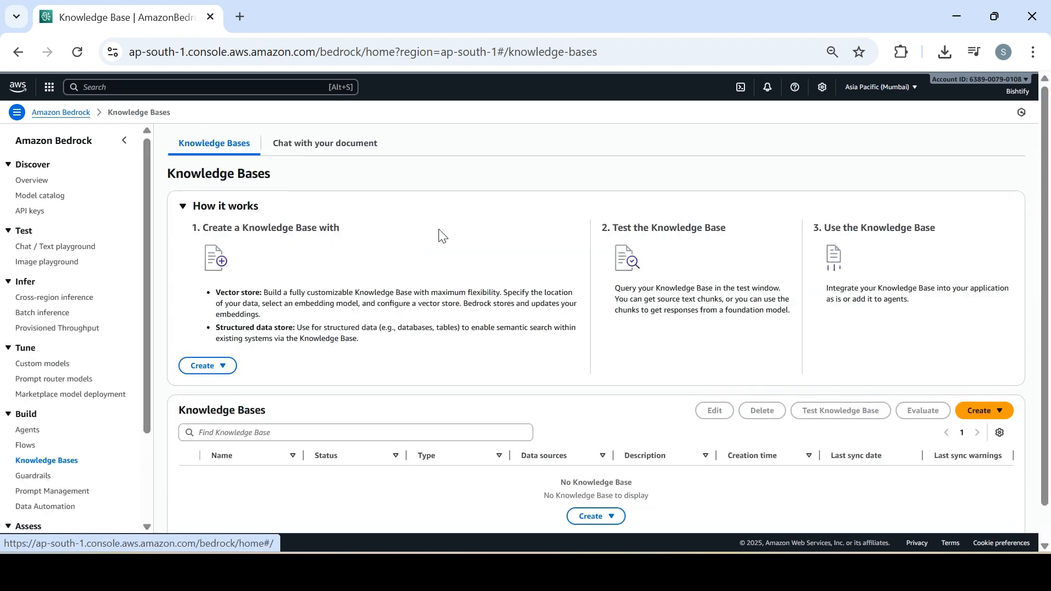
{"action": "left_click", "coordinate": [345, 144]}
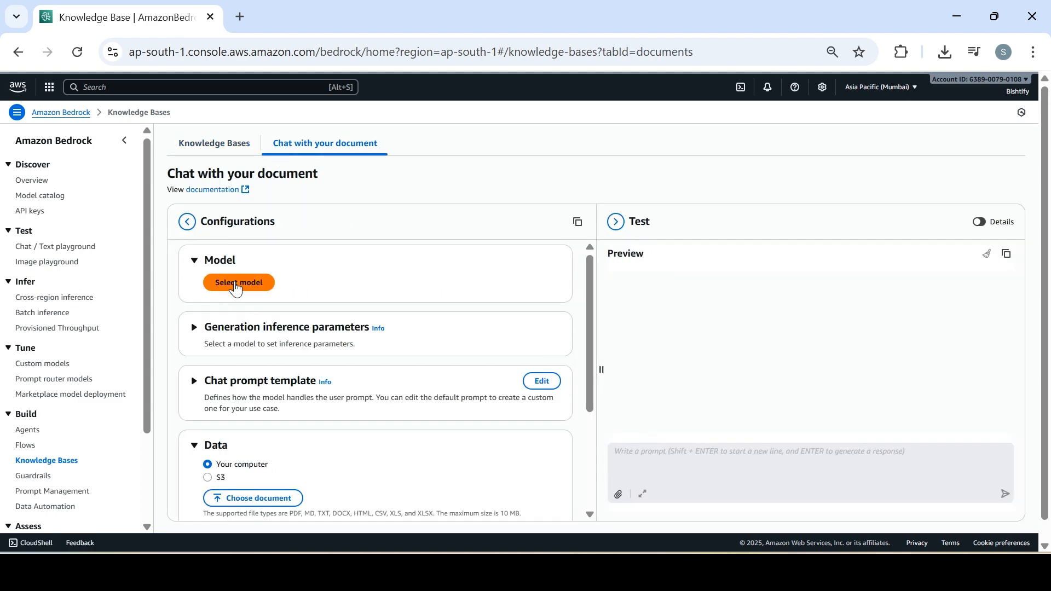
{"action": "left_click", "coordinate": [236, 284]}
{"action": "left_click", "coordinate": [486, 244]}
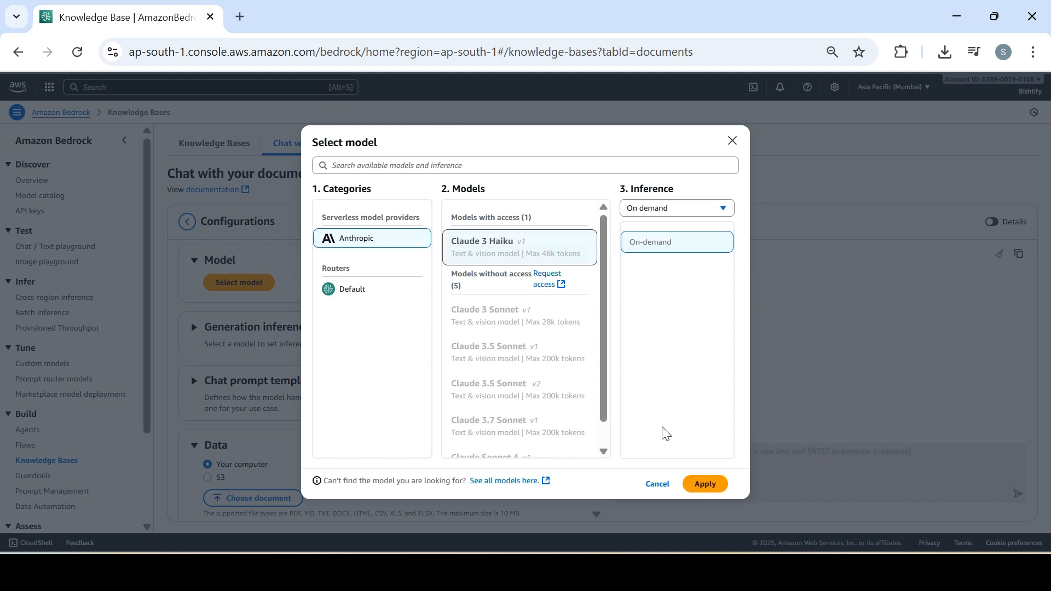
{"action": "left_click", "coordinate": [706, 485]}
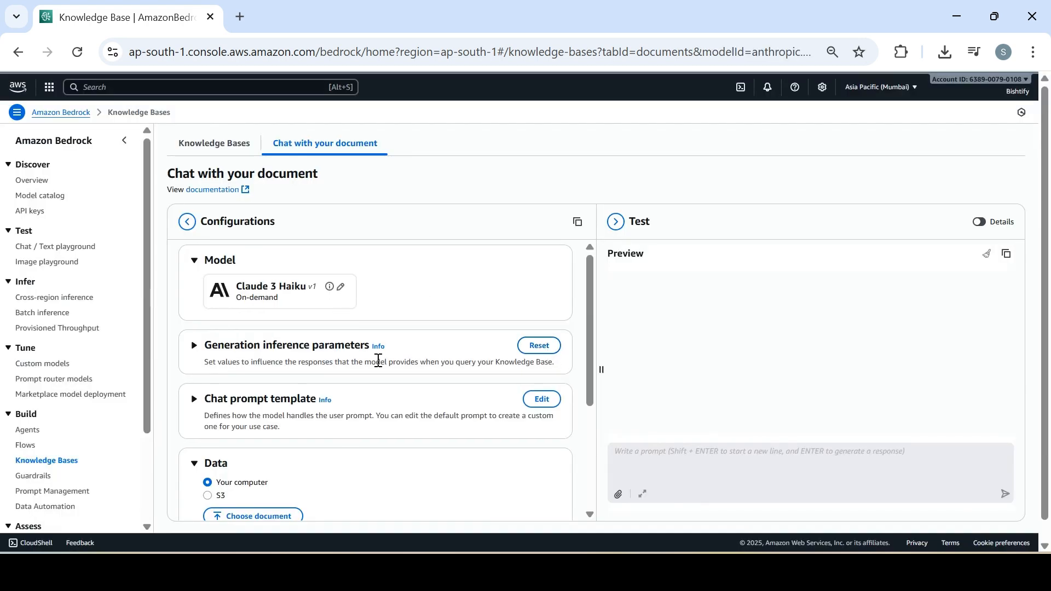
Upload AI_ML - LLM Glossary.pdf from the computer as the chat's data document and activate the prompt field
{"action": "left_click_drag", "start_coordinate": [587, 359], "coordinate": [585, 460]}
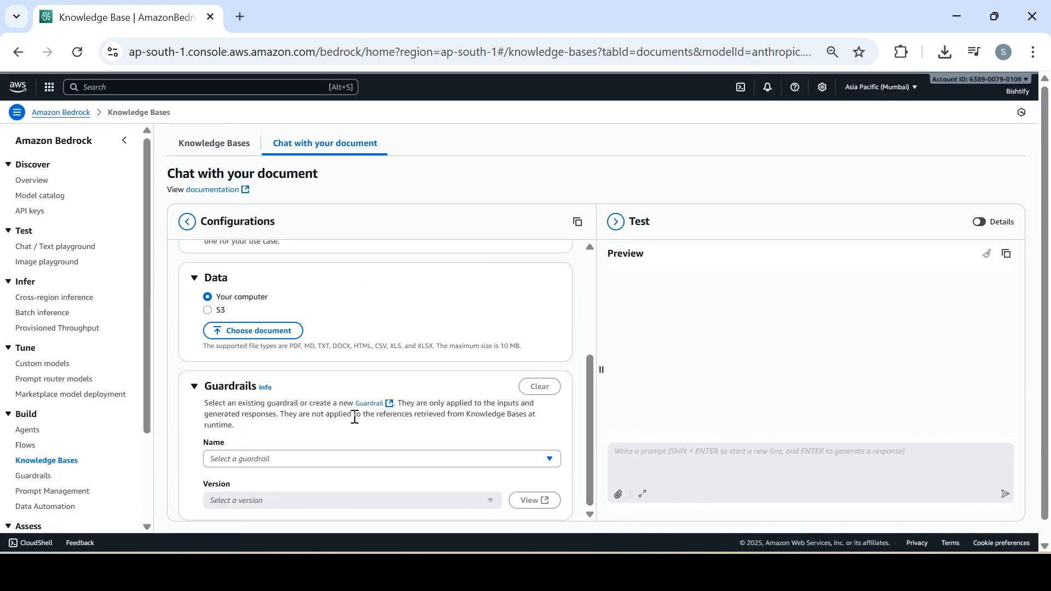
{"action": "left_click", "coordinate": [249, 330]}
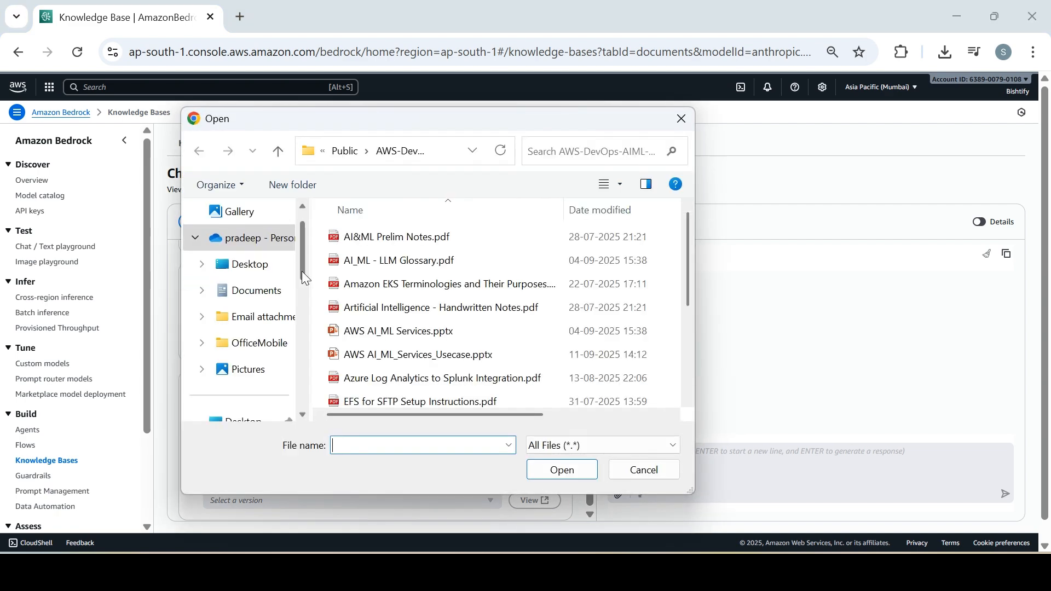
{"action": "double_click", "coordinate": [392, 262]}
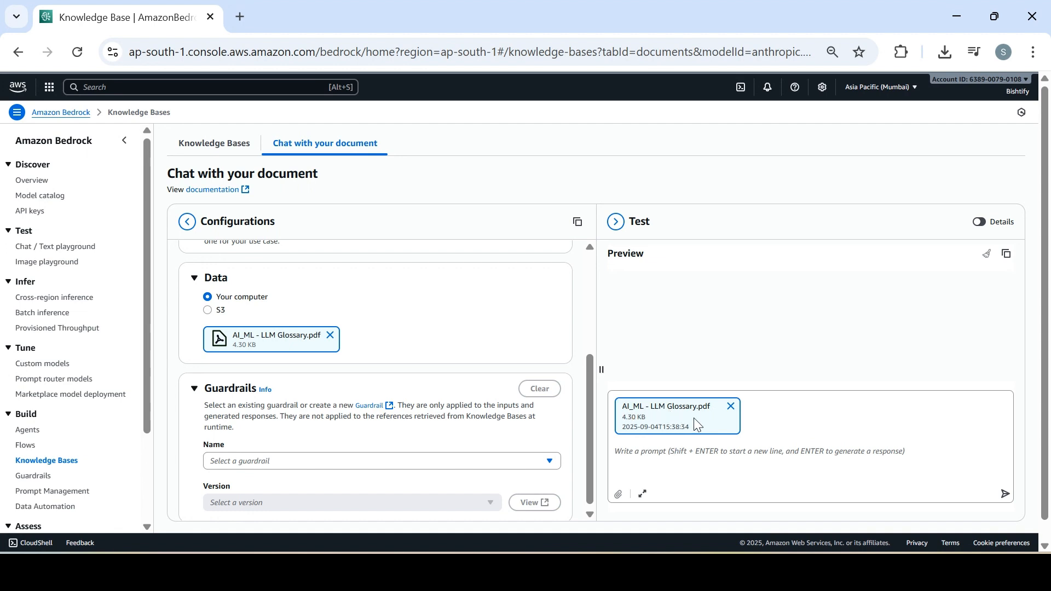
{"action": "left_click", "coordinate": [689, 459]}
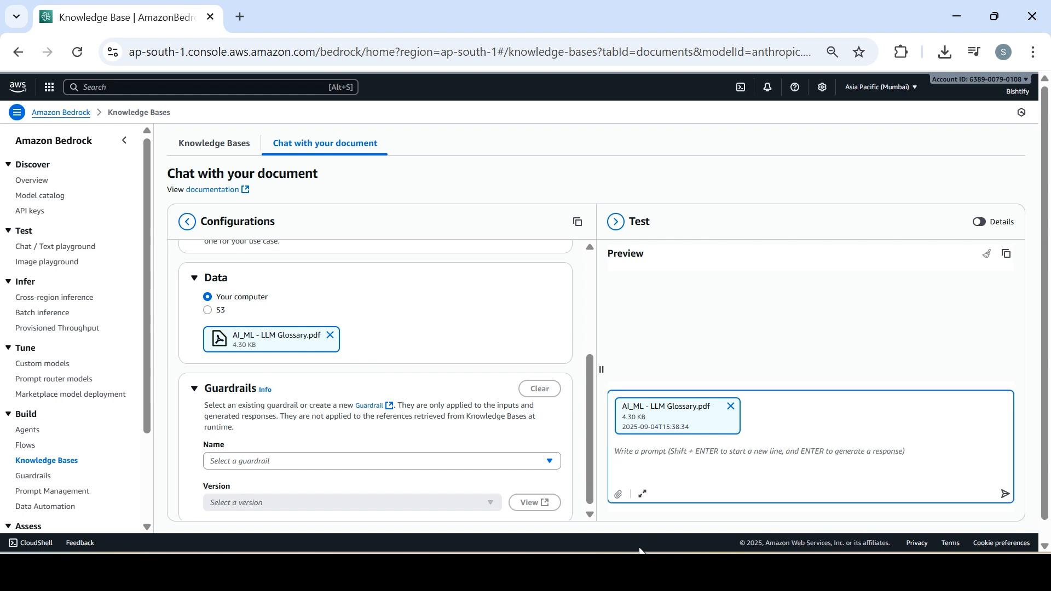
Switch to the AI_ML - LLM Glossary PDF in Edge, select the Hallucination (AI) definition, and return to the Bedrock document chat in Chrome
{"action": "left_click", "coordinate": [650, 572]}
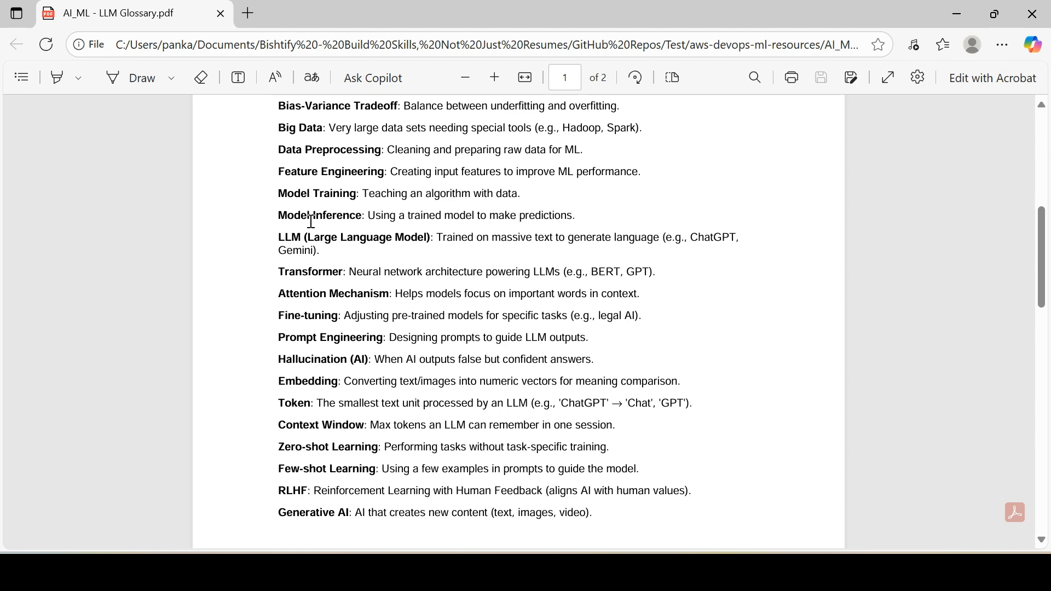
{"action": "scroll", "coordinate": [1045, 257], "scroll_direction": "up", "scroll_amount": 6}
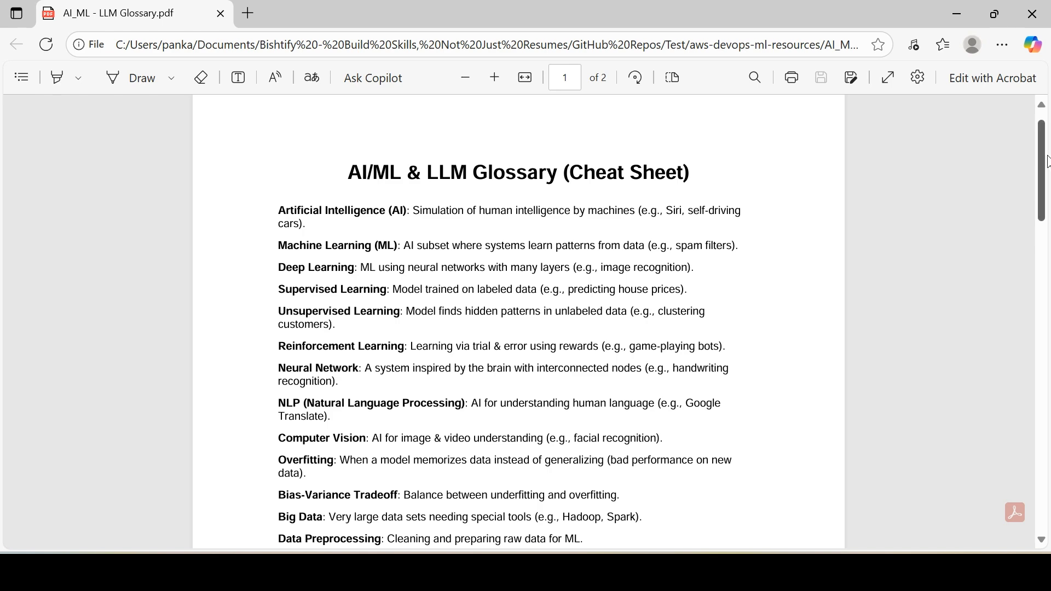
{"action": "scroll", "coordinate": [1043, 189], "scroll_direction": "down", "scroll_amount": 2}
{"action": "left_click_drag", "start_coordinate": [1050, 187], "coordinate": [1050, 274]}
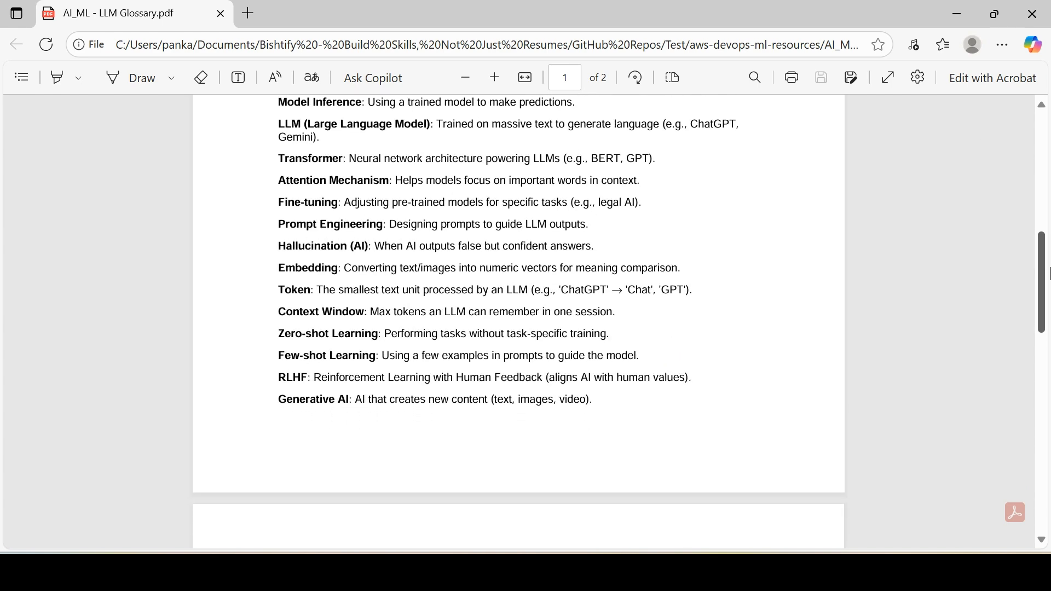
{"action": "scroll", "coordinate": [1050, 273], "scroll_direction": "up", "scroll_amount": 3}
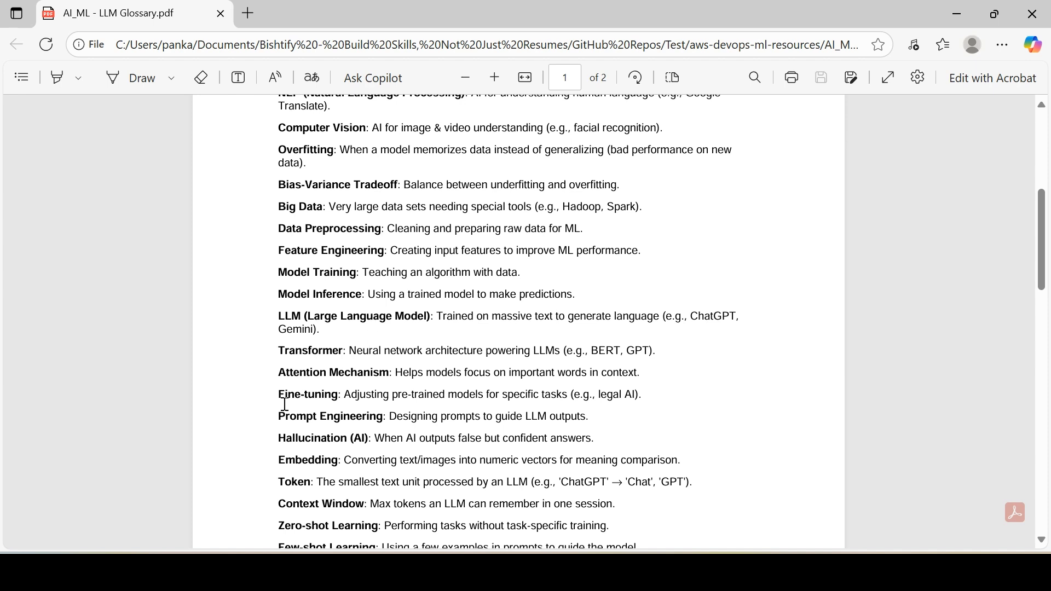
{"action": "triple_click", "coordinate": [294, 438]}
{"action": "left_click", "coordinate": [289, 437]}
{"action": "left_click_drag", "start_coordinate": [281, 440], "coordinate": [593, 440]}
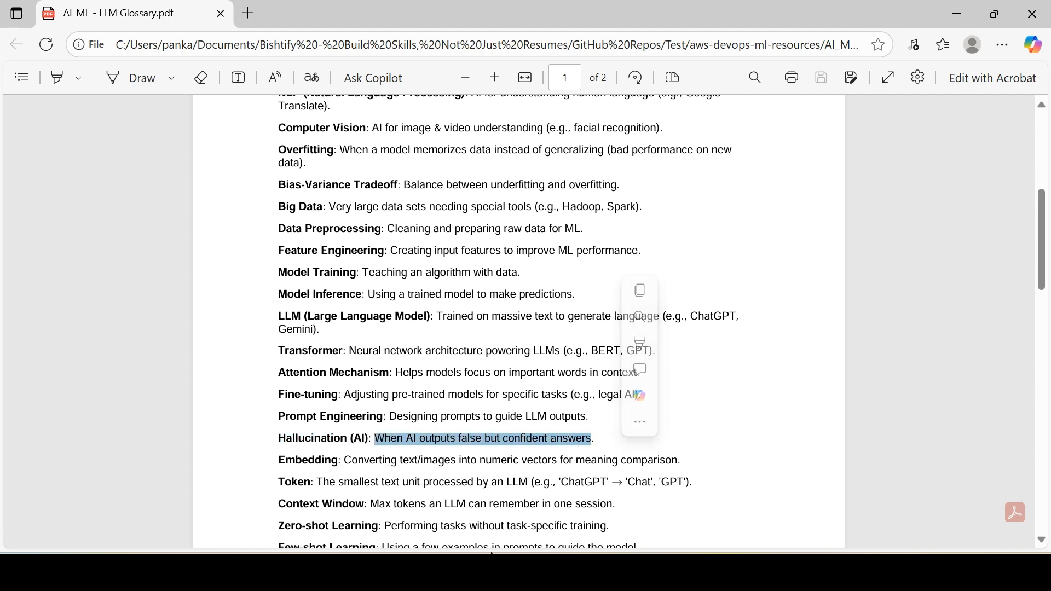
{"action": "mouse_move", "coordinate": [493, 554]}
{"action": "left_click", "coordinate": [390, 497]}
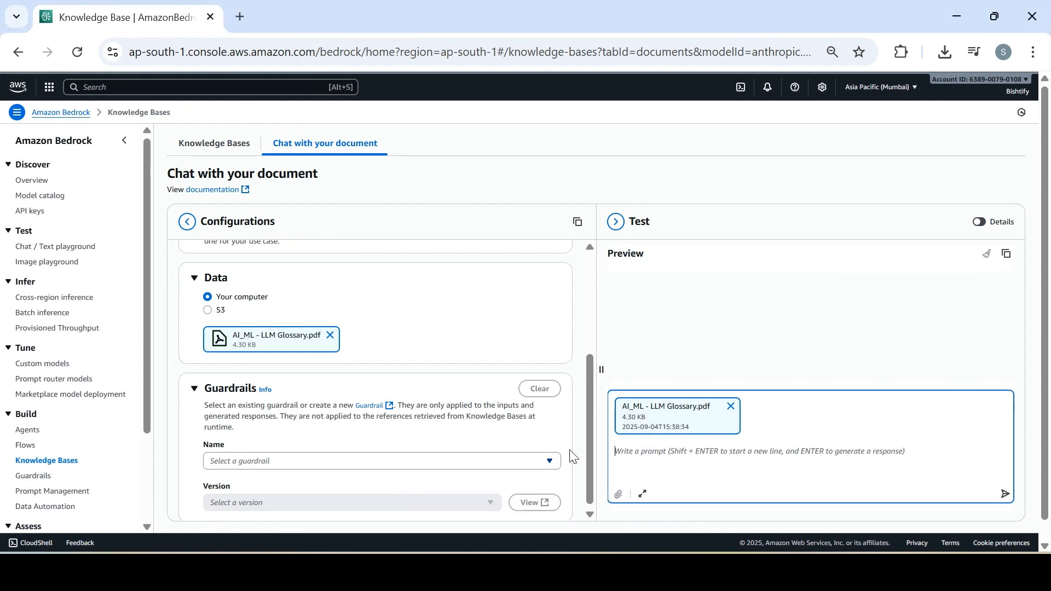
Ask the document chat "Hallucination ?" with AI_ML - LLM Glossary.pdf attached
{"action": "type", "text": "Hallucination"}
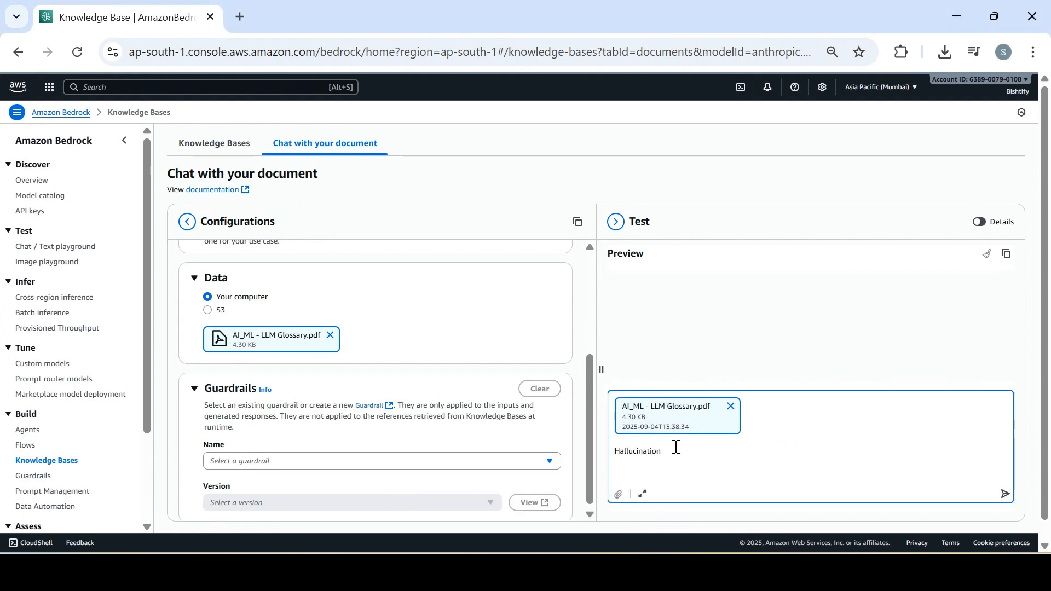
{"action": "type", "text": "?"}
{"action": "key", "text": "Return"}
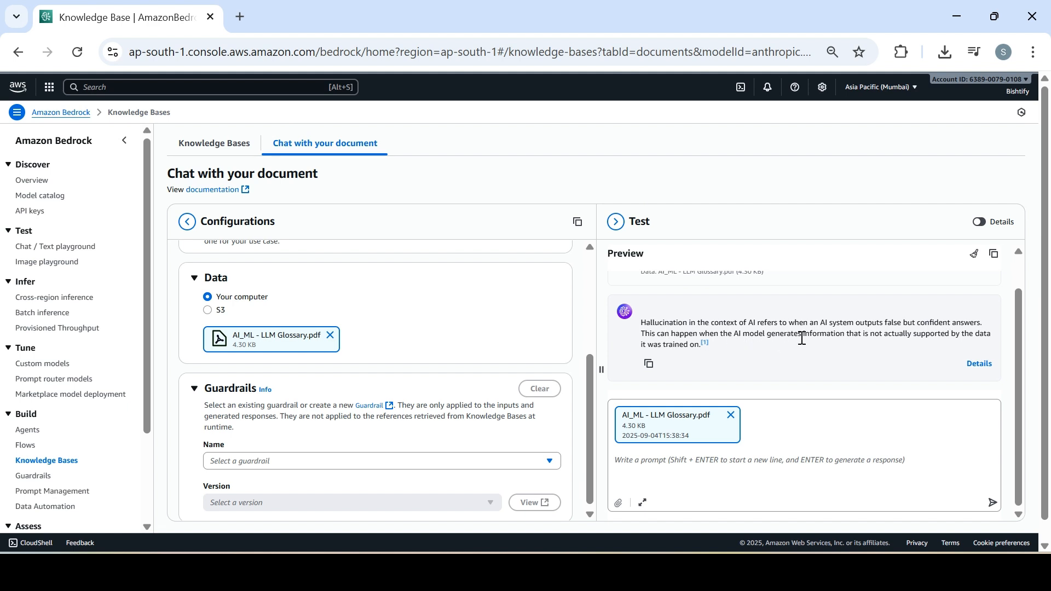
Show the source details of the hallucination answer and highlight the Hallucination (AI) definition in Source chunk 1
{"action": "left_click", "coordinate": [980, 364]}
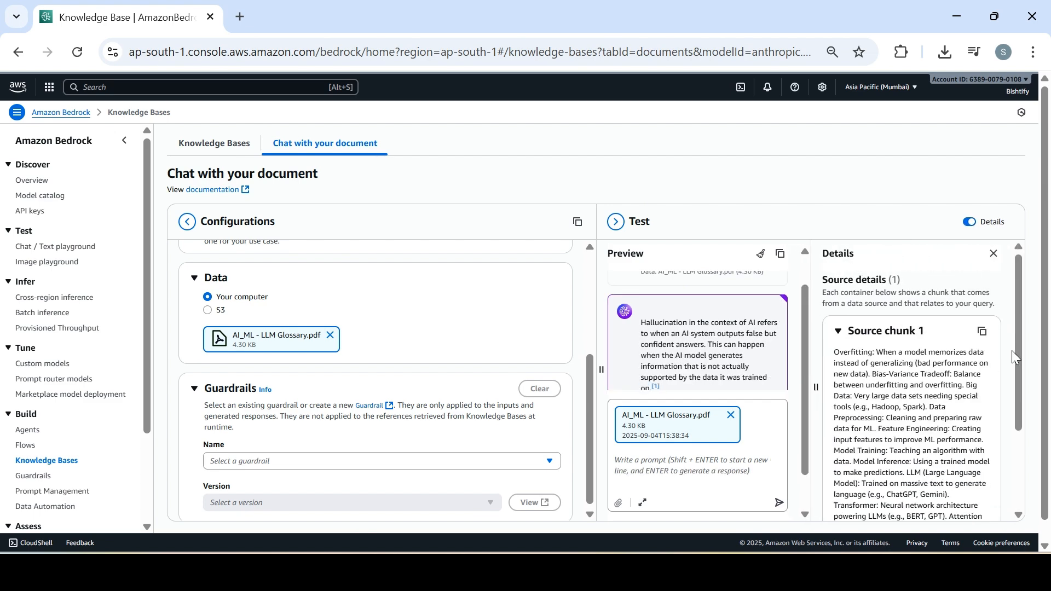
{"action": "left_click_drag", "start_coordinate": [1015, 353], "coordinate": [1017, 439]}
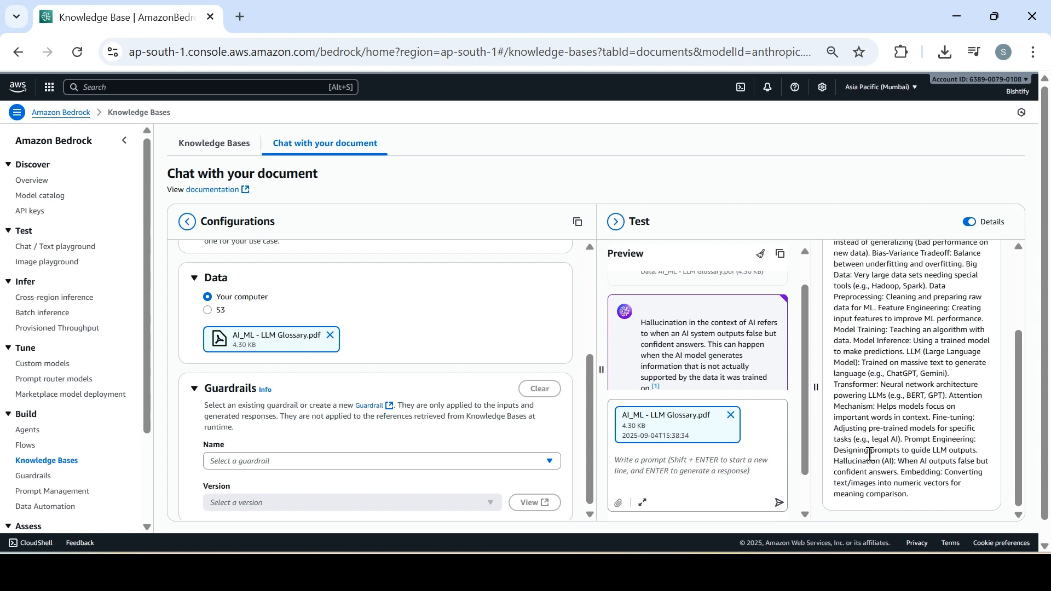
{"action": "left_click_drag", "start_coordinate": [918, 505], "coordinate": [897, 475]}
{"action": "left_click", "coordinate": [836, 464]}
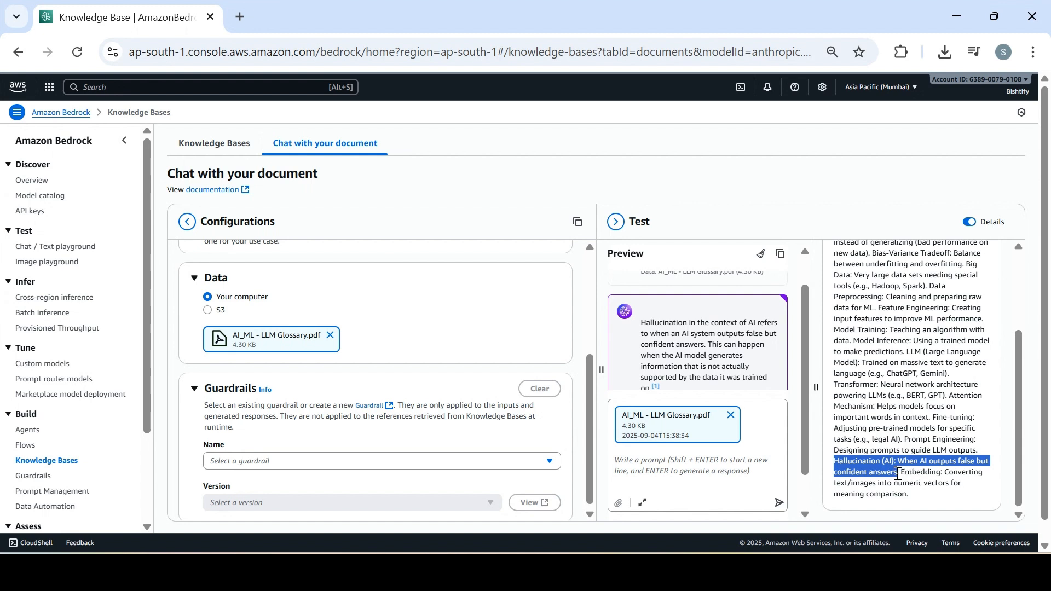
Ask the document chat "what is Bedrock?" and, once it is answered, remove AI_ML - LLM Glossary.pdf from the chat
{"action": "left_click", "coordinate": [647, 469]}
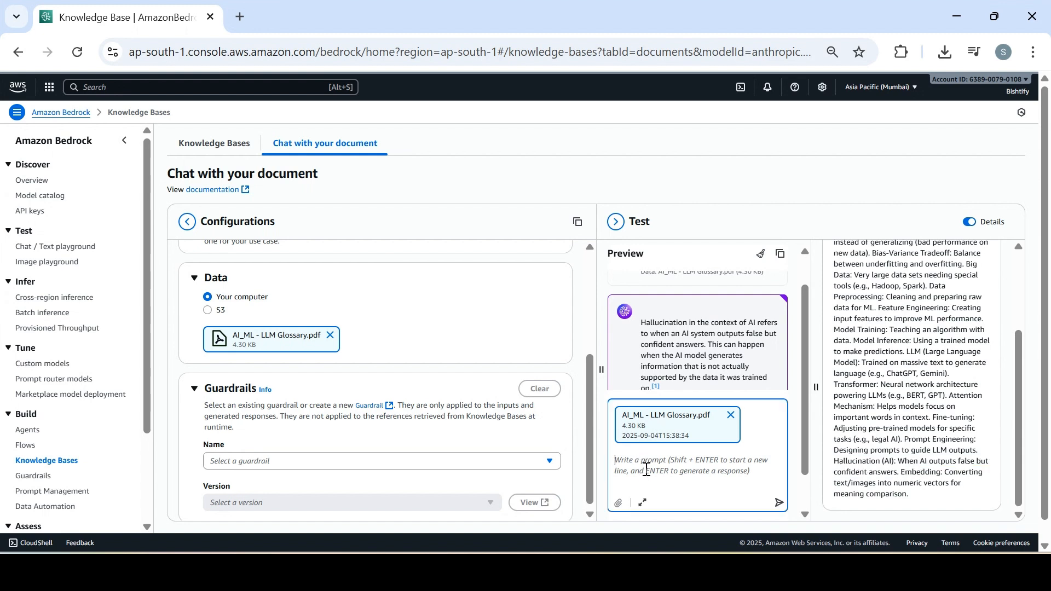
{"action": "type", "text": "what is"}
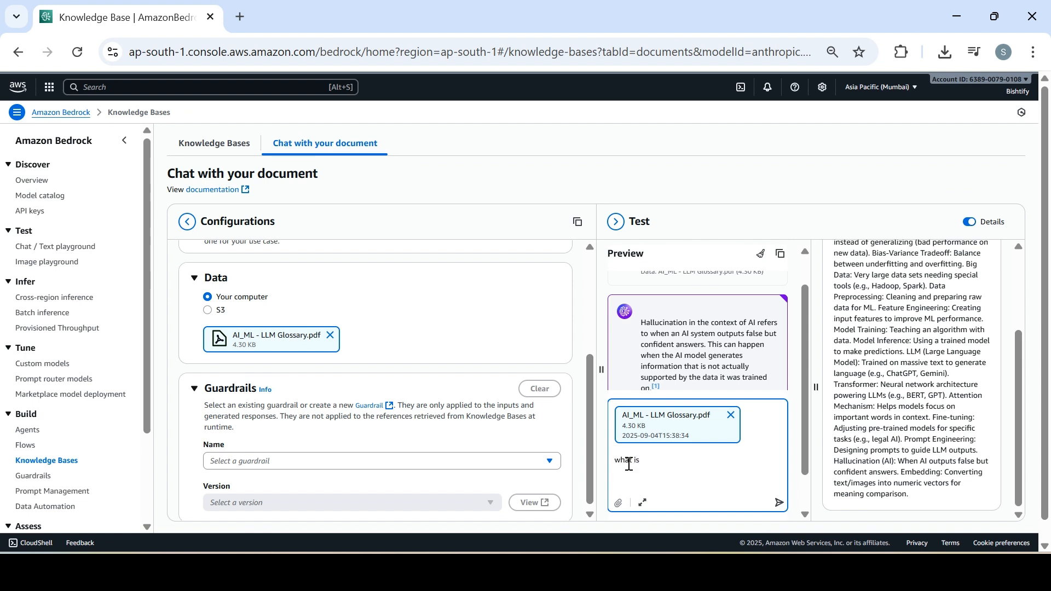
{"action": "type", "text": " Bedrock"}
{"action": "key", "text": "Return"}
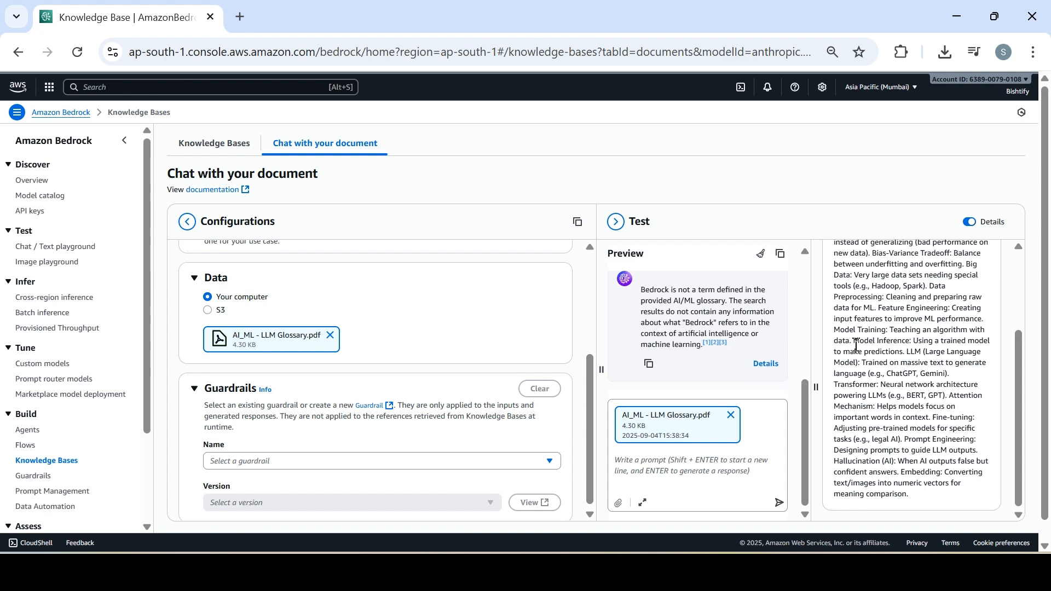
{"action": "left_click", "coordinate": [731, 415]}
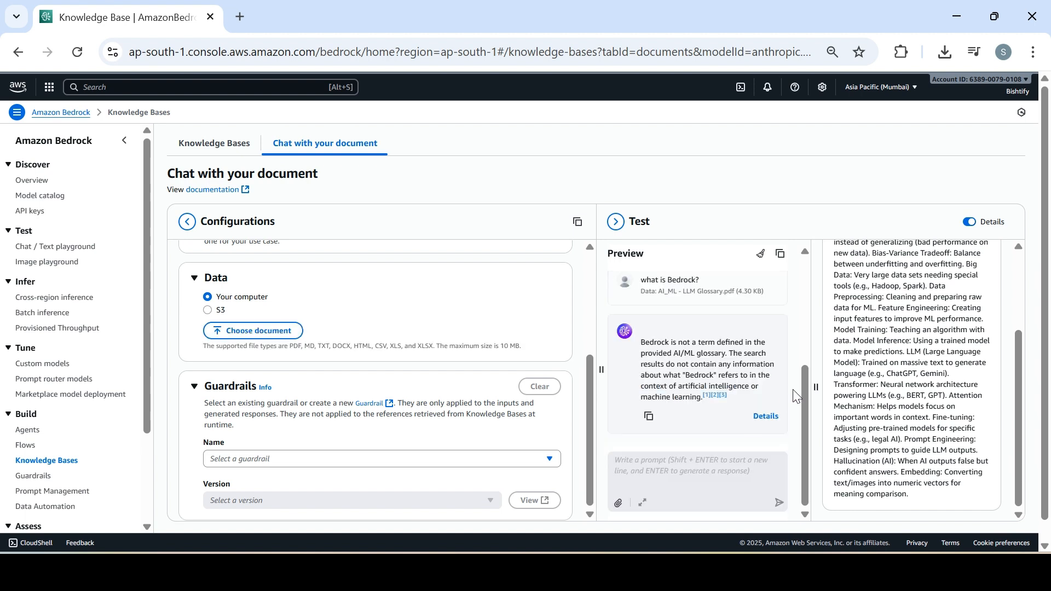
{"action": "left_click_drag", "start_coordinate": [803, 404], "coordinate": [799, 306]}
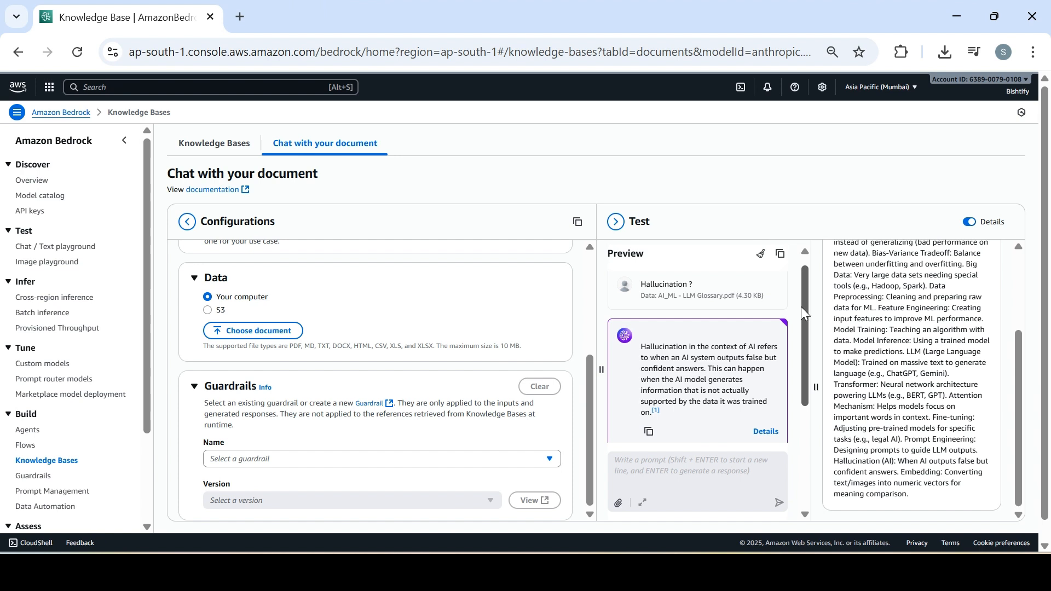
Look through Bedrock's Guardrails, Prompt Management and Evaluations pages, including the model evaluation options
{"action": "left_click_drag", "start_coordinate": [146, 361], "coordinate": [138, 415]}
{"action": "left_click", "coordinate": [46, 406]}
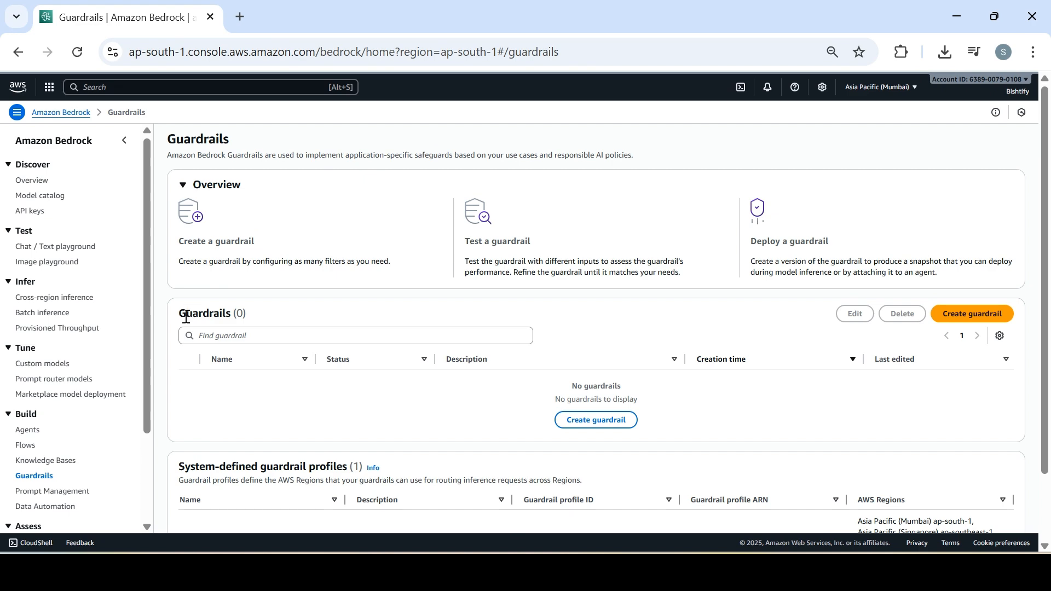
{"action": "left_click_drag", "start_coordinate": [147, 383], "coordinate": [148, 470]}
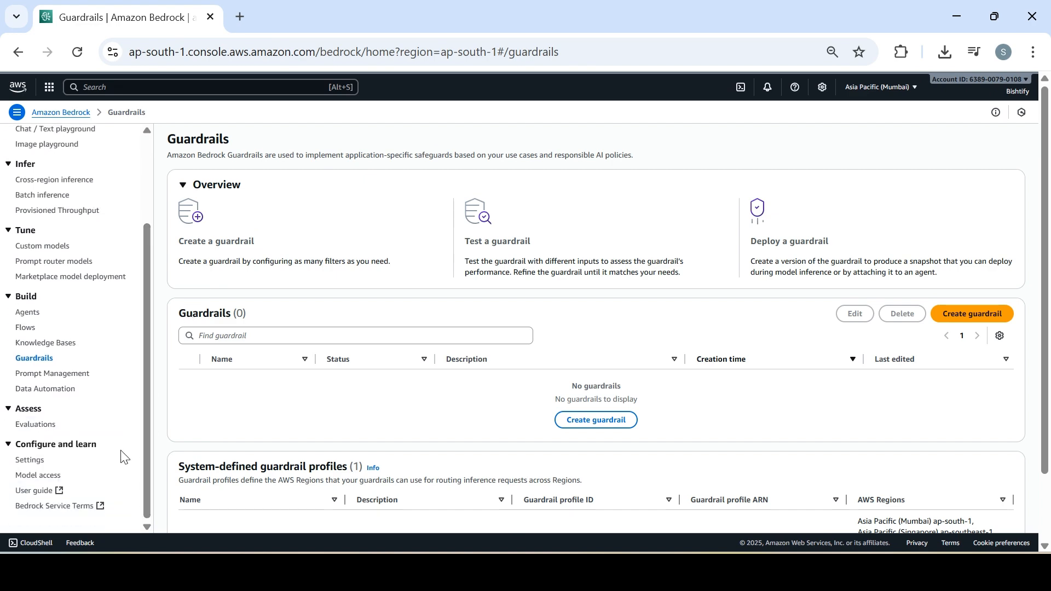
{"action": "left_click", "coordinate": [47, 376]}
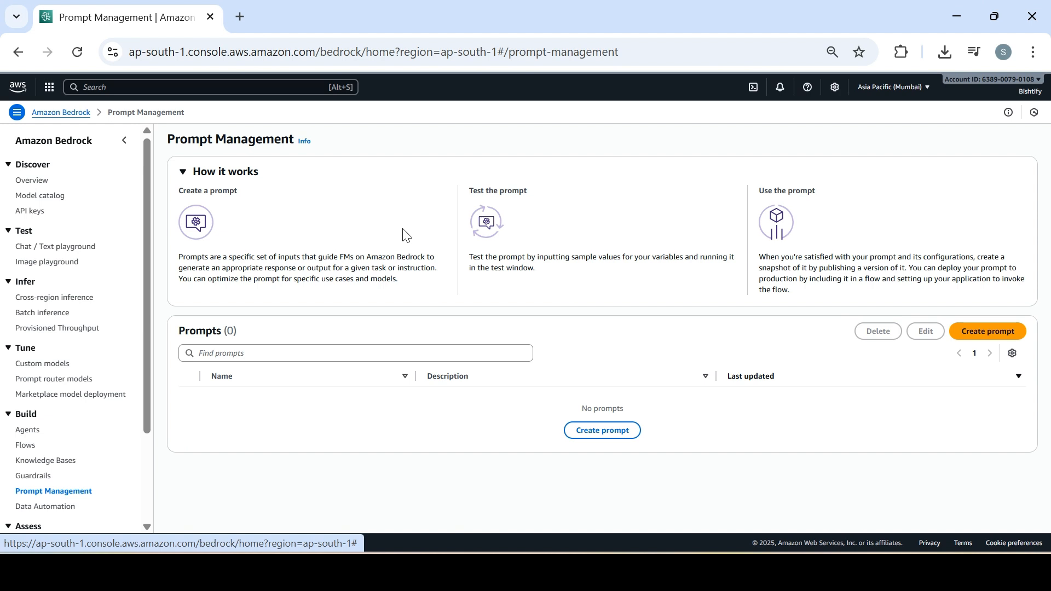
{"action": "left_click_drag", "start_coordinate": [148, 374], "coordinate": [144, 447]}
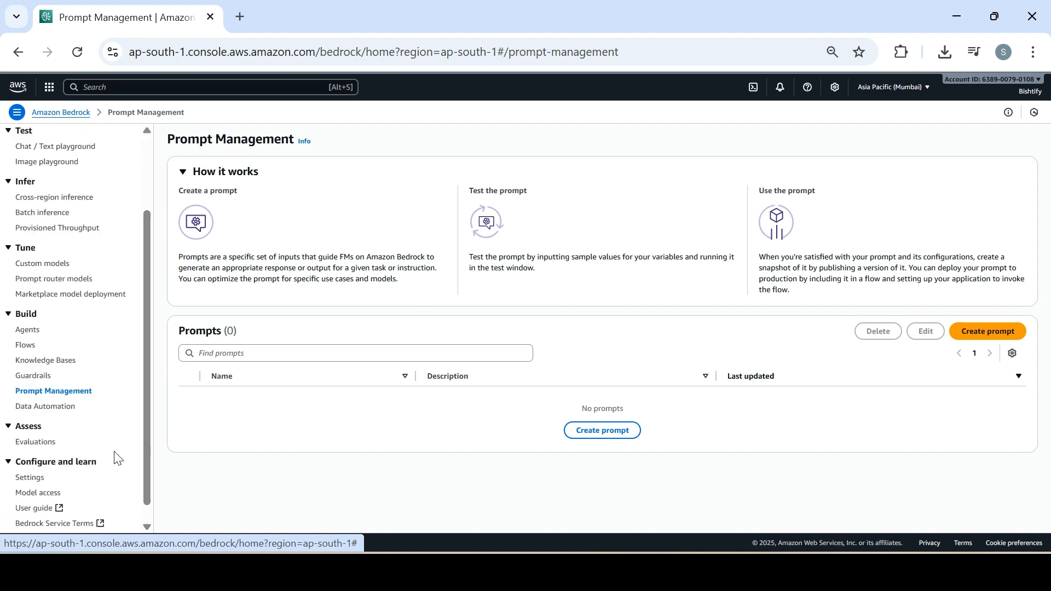
{"action": "left_click", "coordinate": [39, 443]}
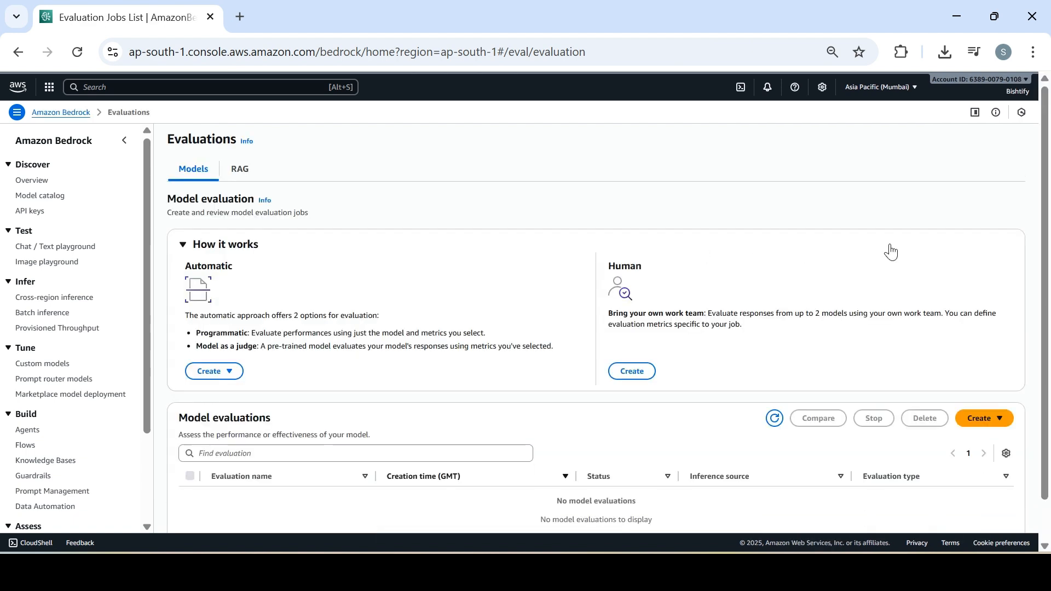
{"action": "left_click_drag", "start_coordinate": [1043, 247], "coordinate": [1046, 288]}
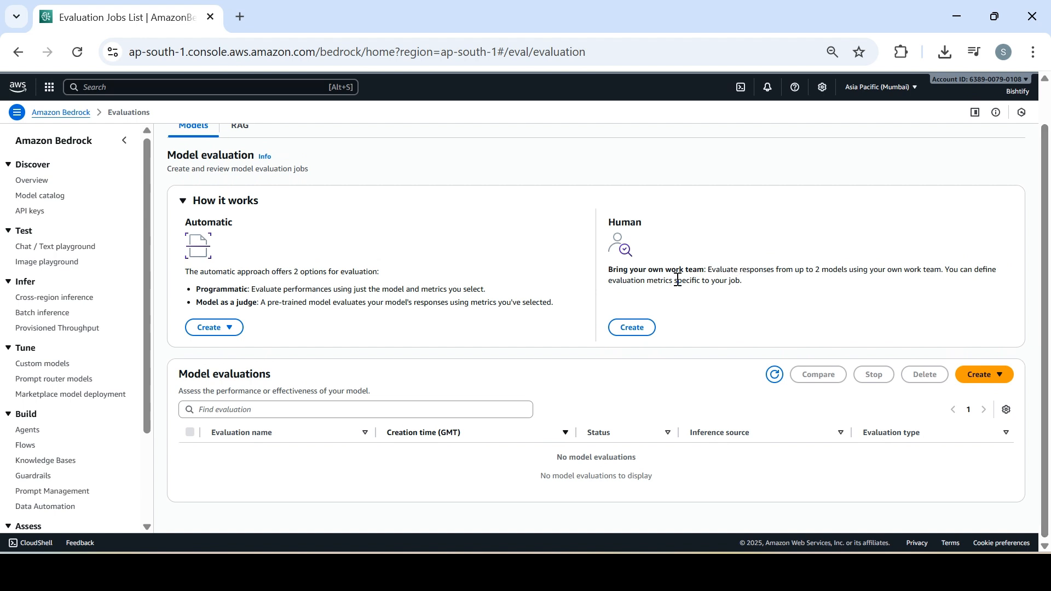